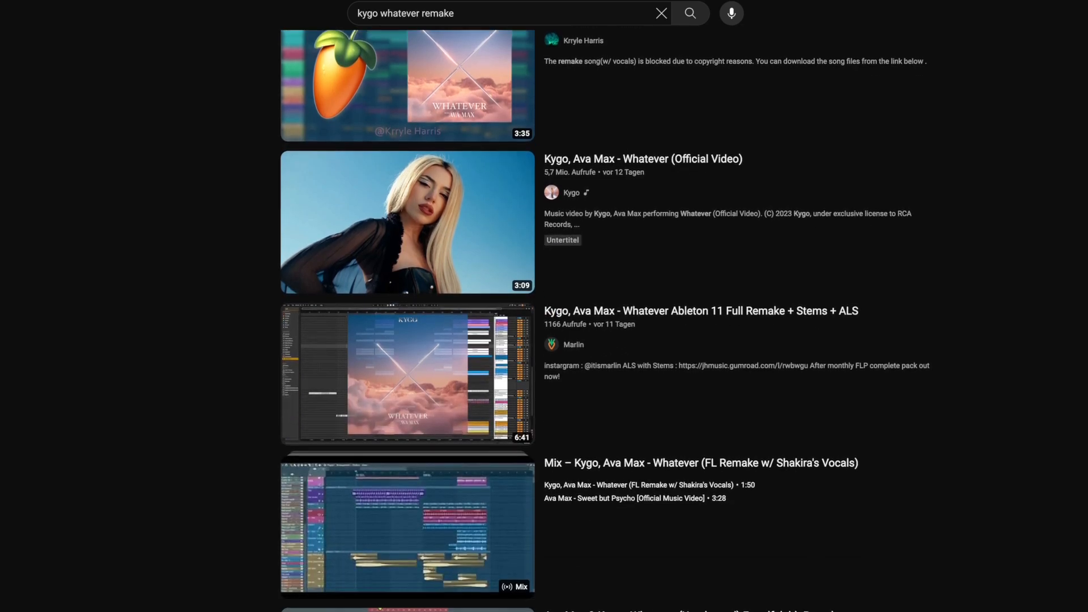
- Look further through the video search results for remakes of Kygo's Whatever
scroll(612, 320, "down", 2)
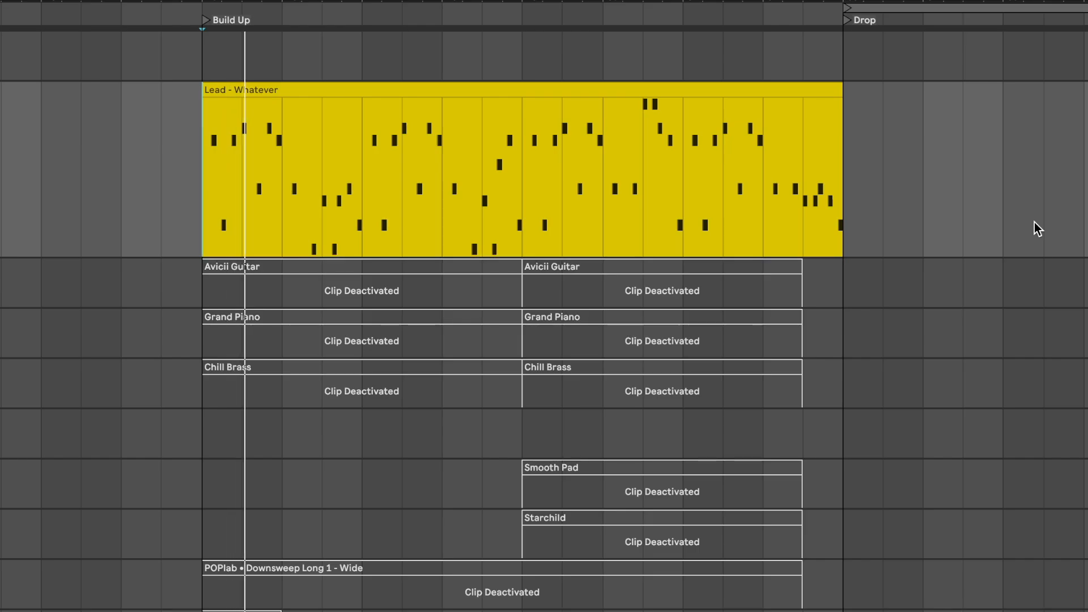
- Go through the layer chains of the Lead - Whatever instrument rack, including Booka +1
left_click(248, 490)
left_click(248, 508)
left_click(248, 527)
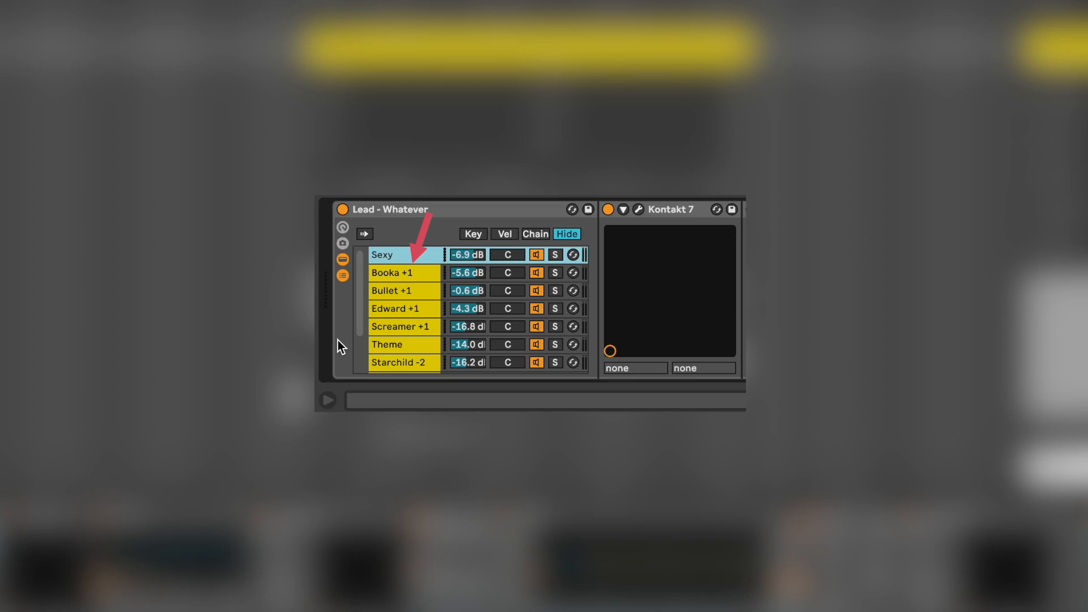
left_click(397, 276)
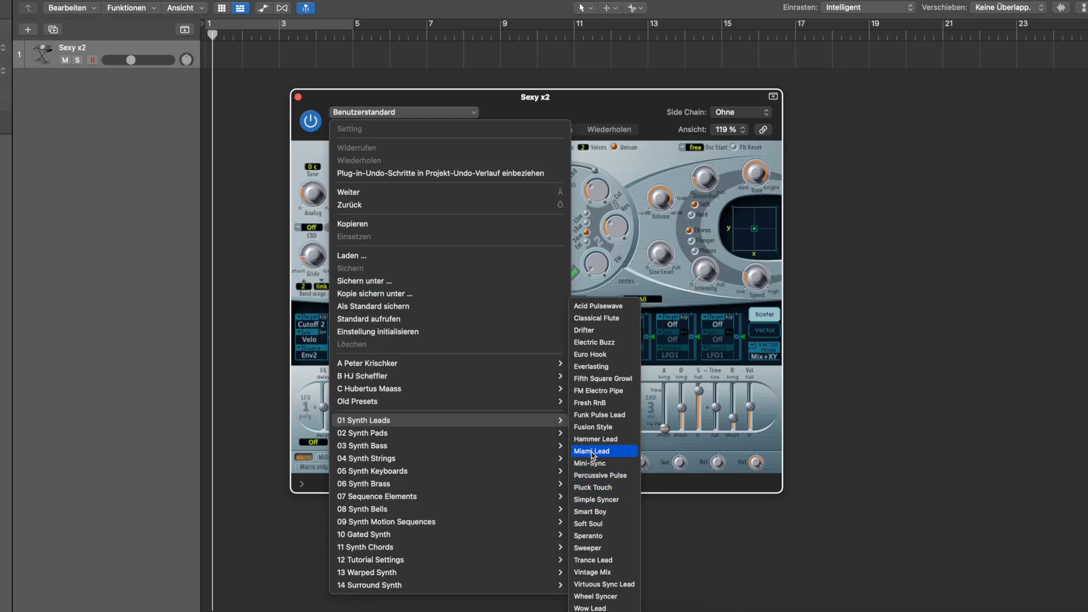
- Switch on the Channel EQ in the Sexy layer's device chain
left_click(593, 101)
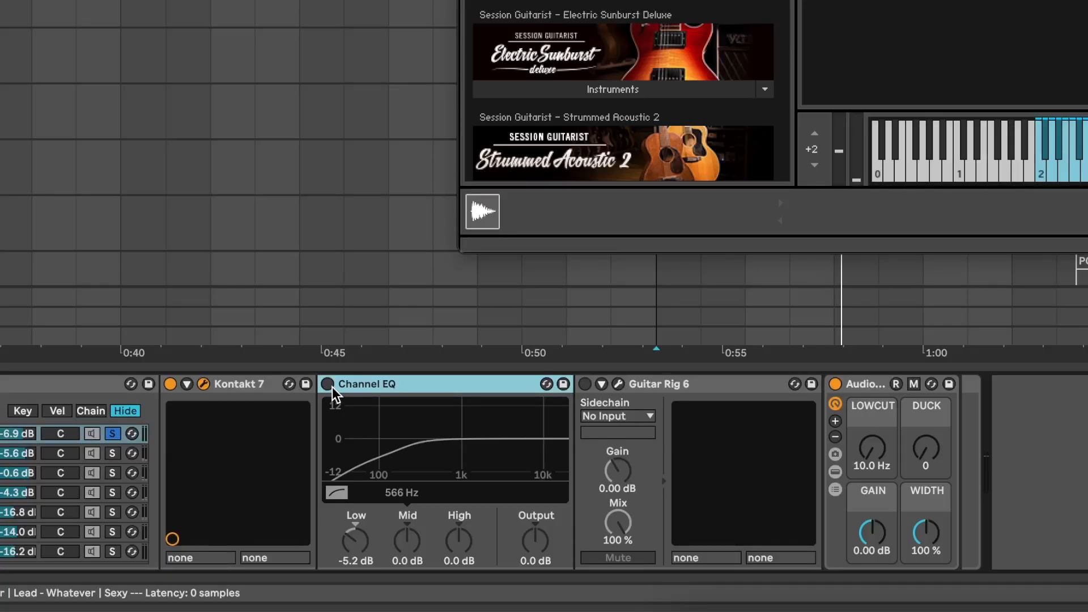
left_click(328, 384)
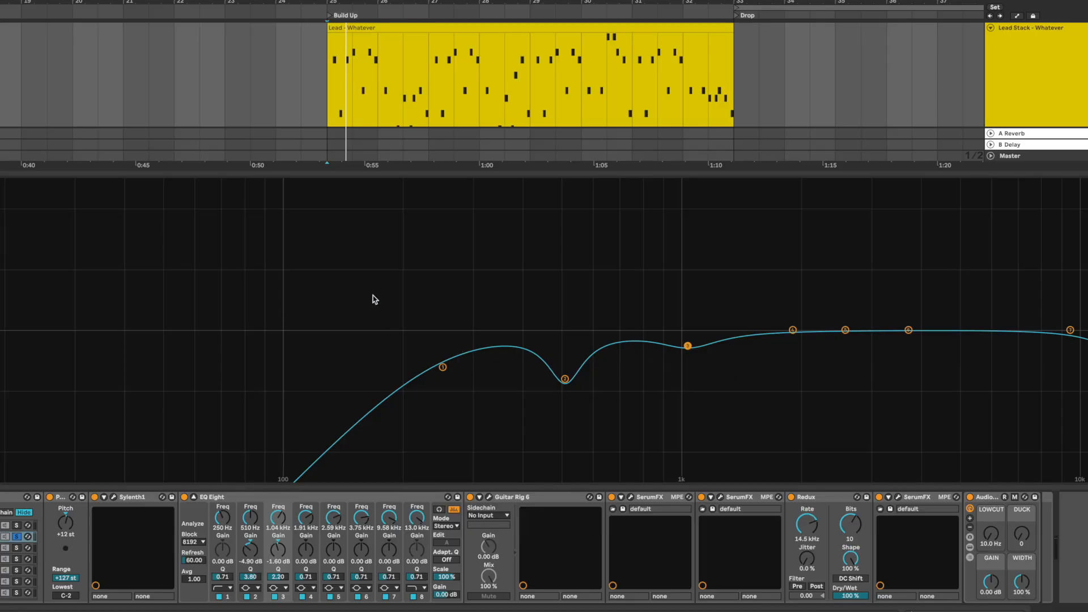
- Examine the Booka layer's EQ Eight curve and compare the sound with Redux off and on
left_click_drag(373, 295, 811, 452)
left_click_drag(355, 253, 983, 445)
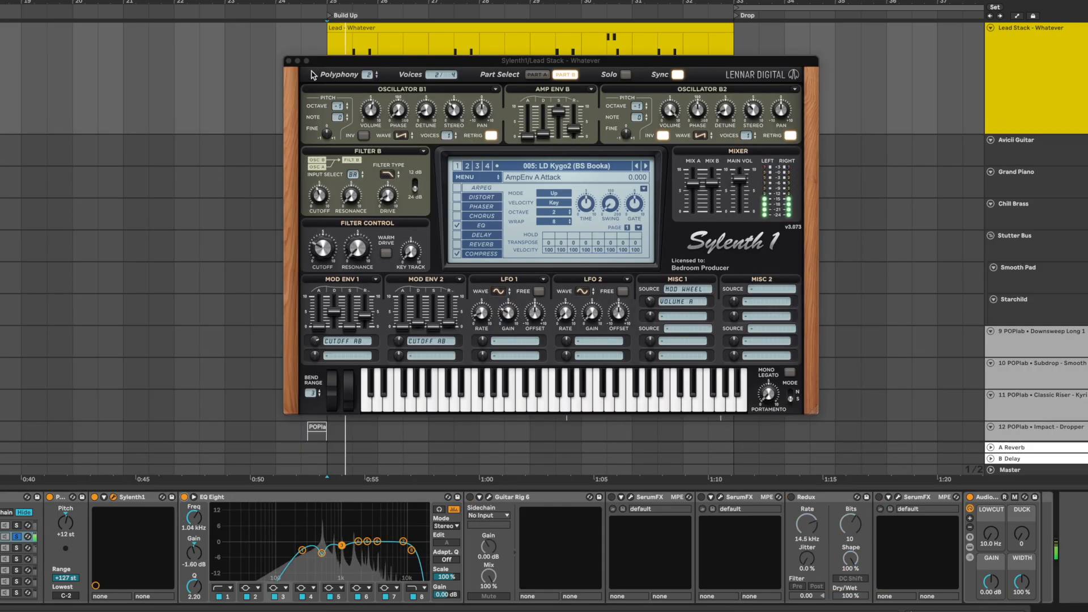
left_click(791, 497)
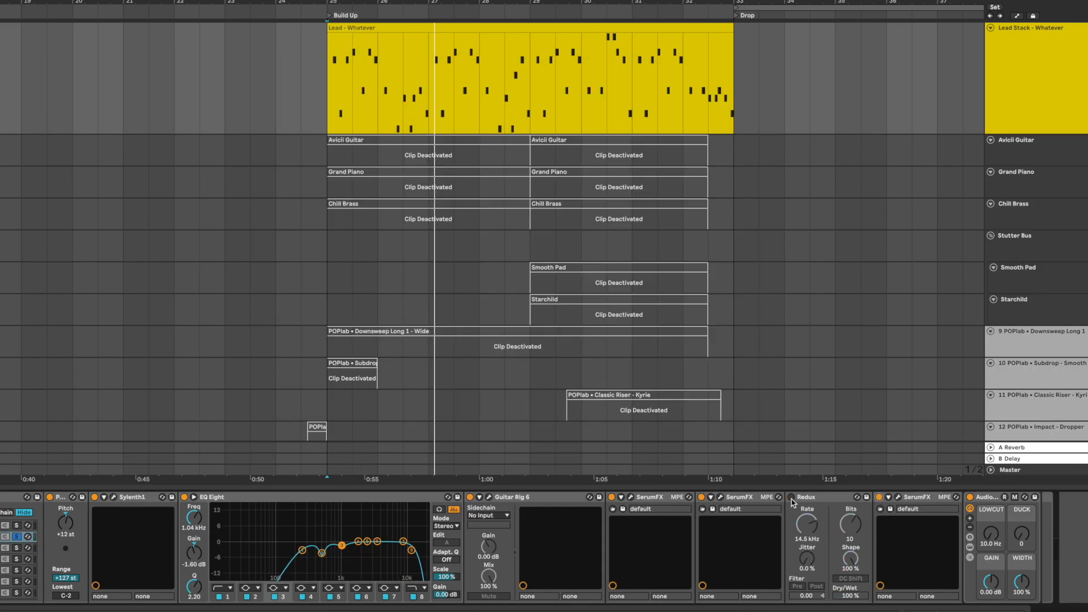
left_click(791, 497)
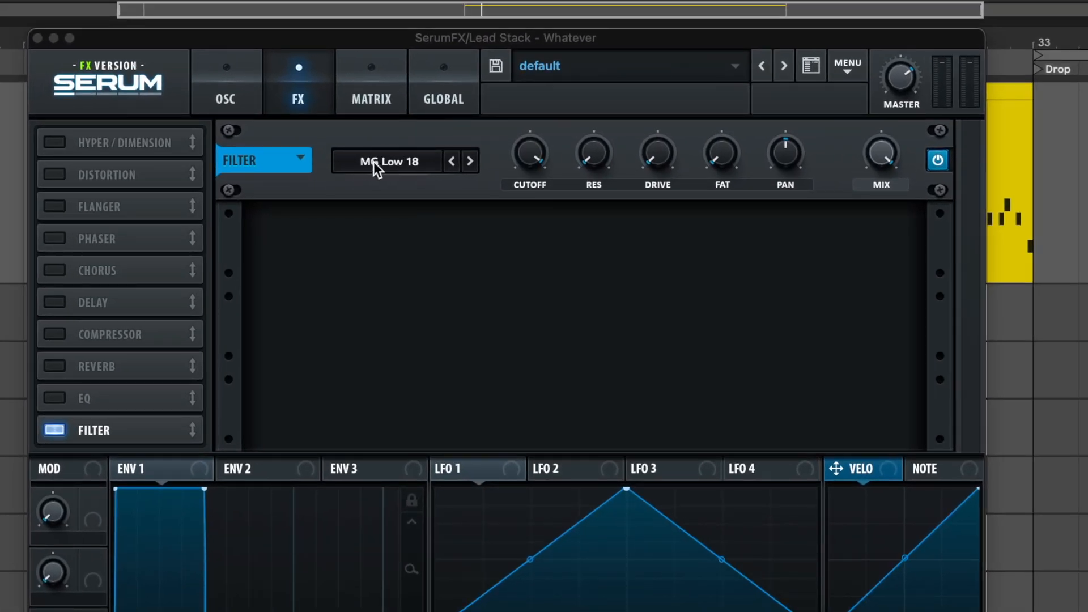
- Inspect the filter types available in the SerumFX filter, leaving MG Low 18 selected
left_click(372, 162)
mouse_move(399, 189)
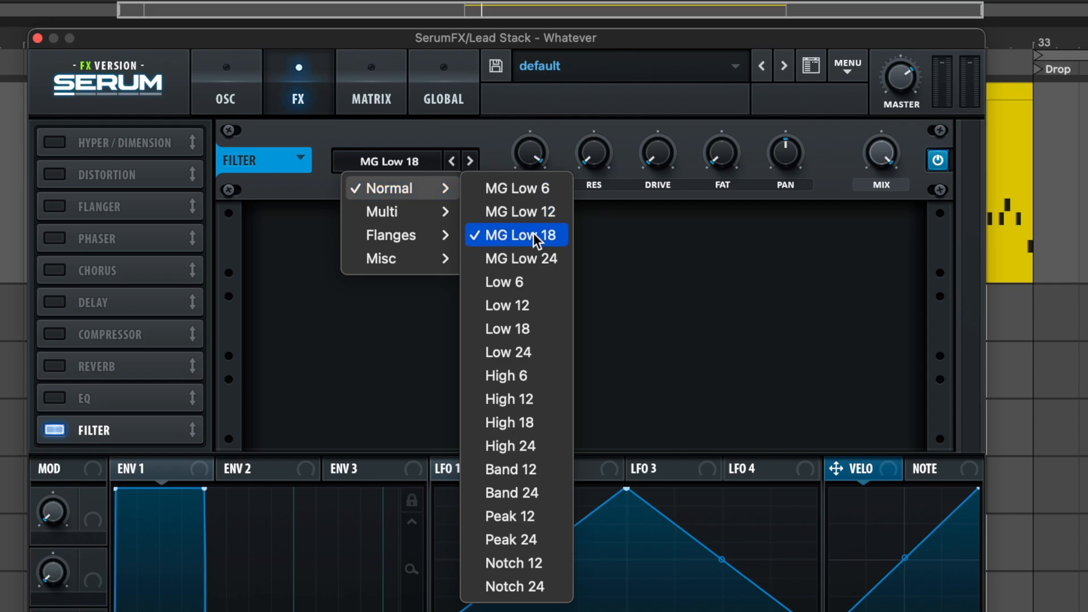
left_click(293, 310)
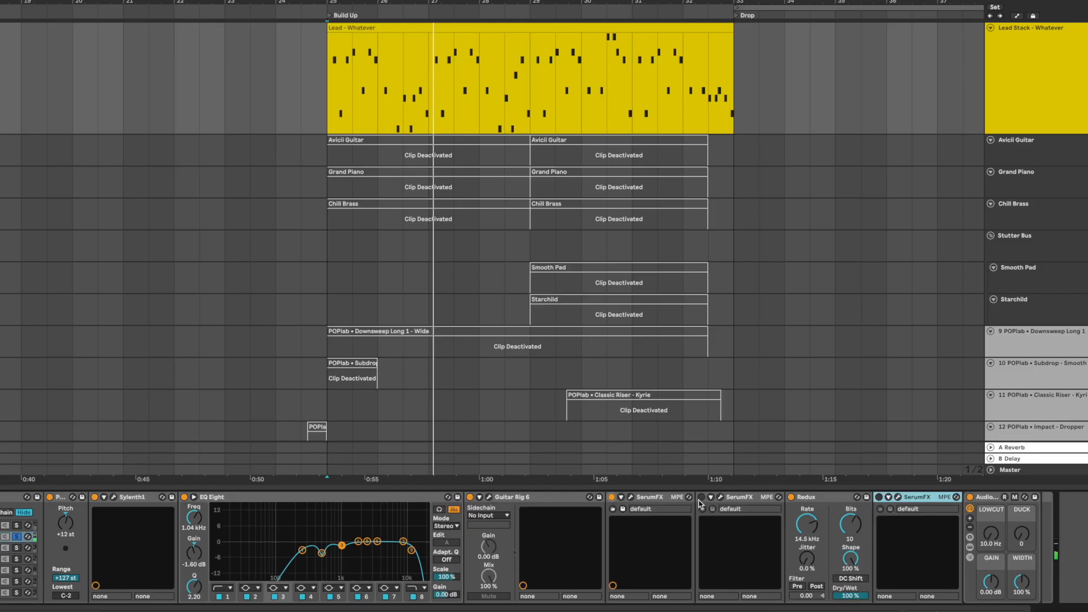
- Play the build-up lead and compare the Booka layer with its SerumFX instances bypassed and active
key("space")
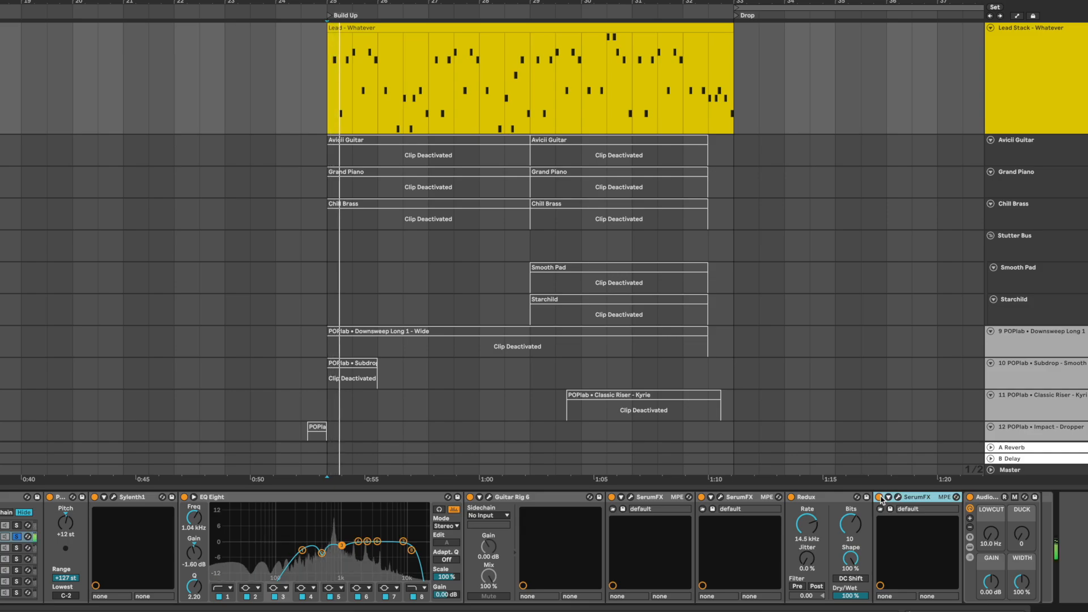
left_click(880, 497)
left_click(702, 498)
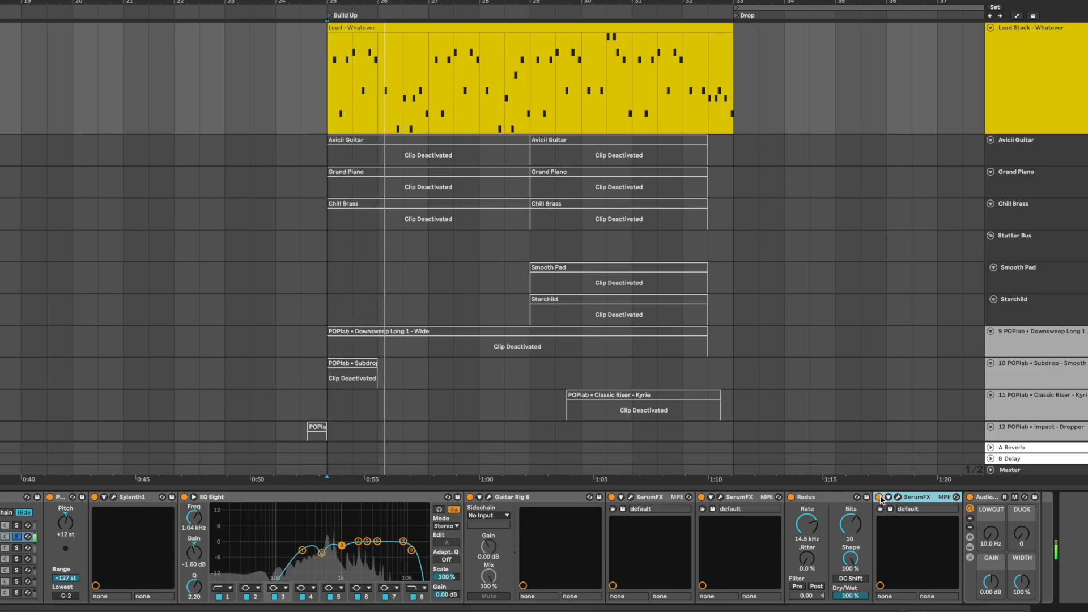
left_click(612, 497)
key("space")
key("space")
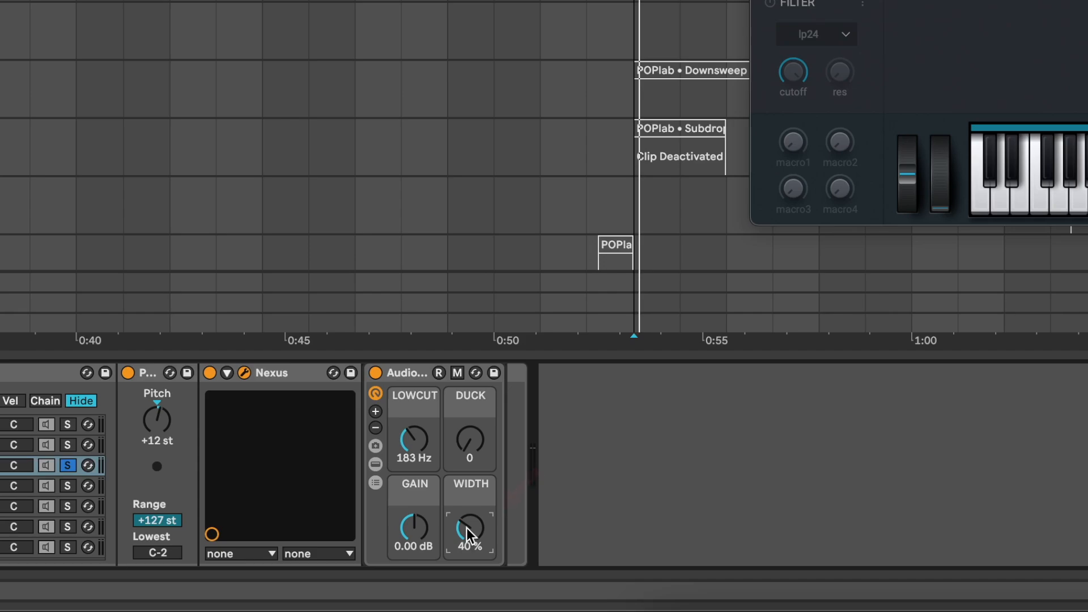
- Show the devices inside the Audio Effect Rack and examine the Screamer layer's Nexus effects and Pro-Q 3 bands
left_click(375, 464)
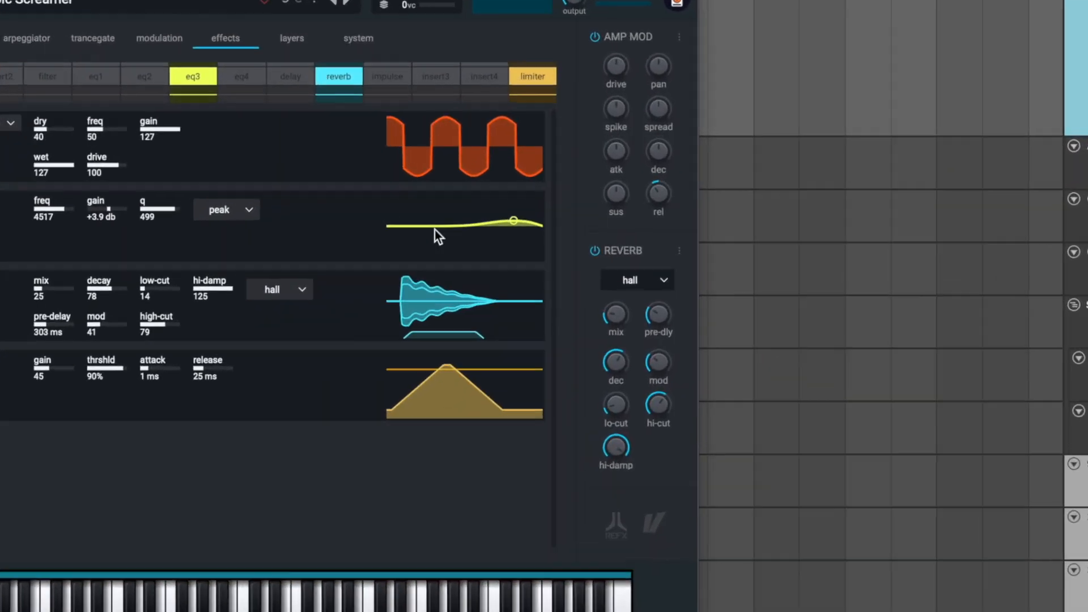
mouse_move(745, 174)
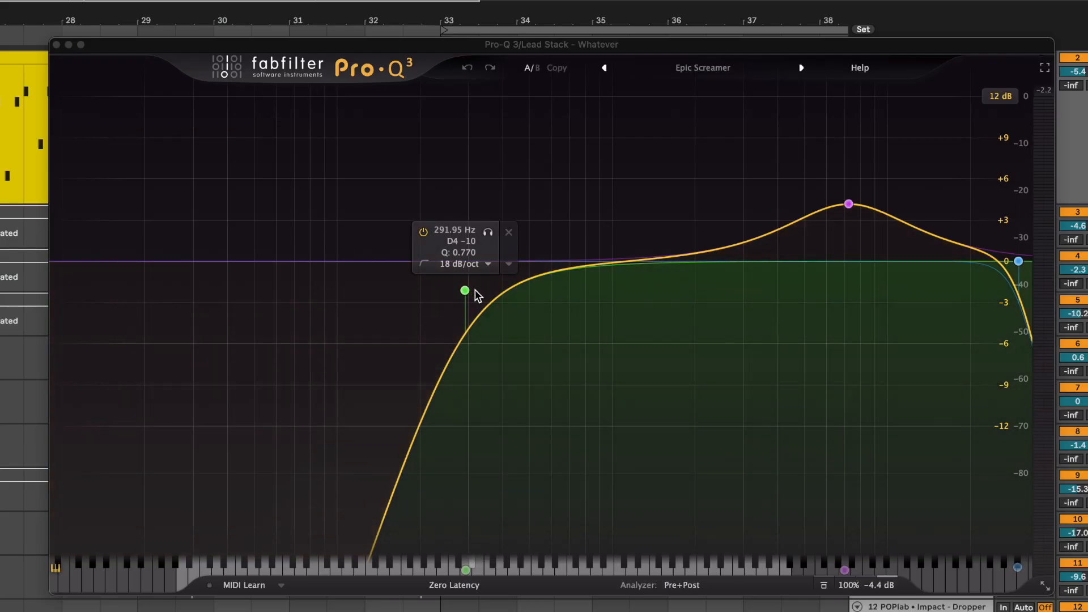
mouse_move(848, 202)
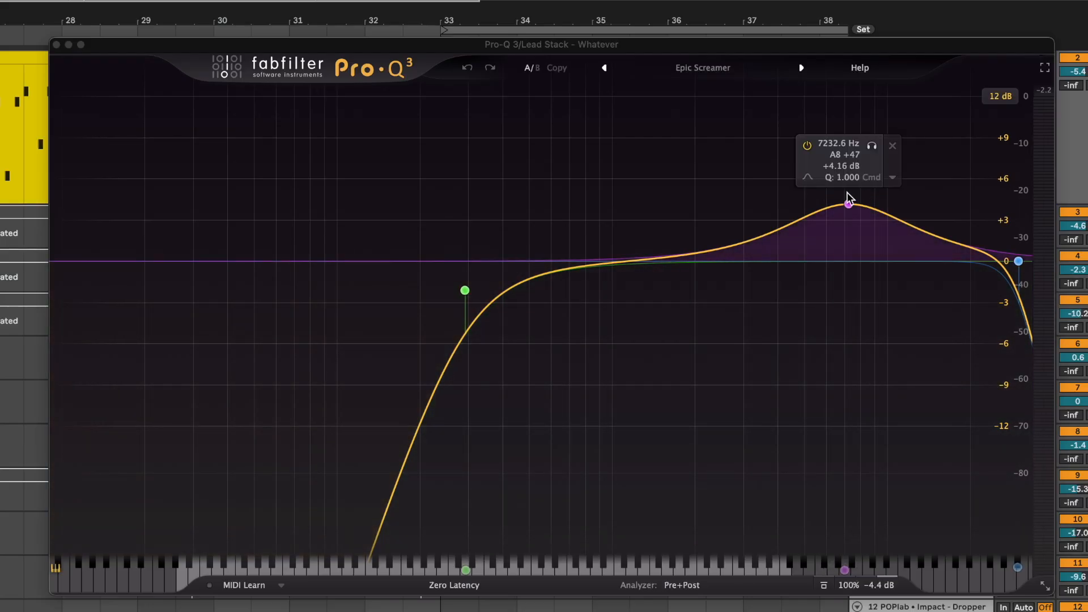
key("space")
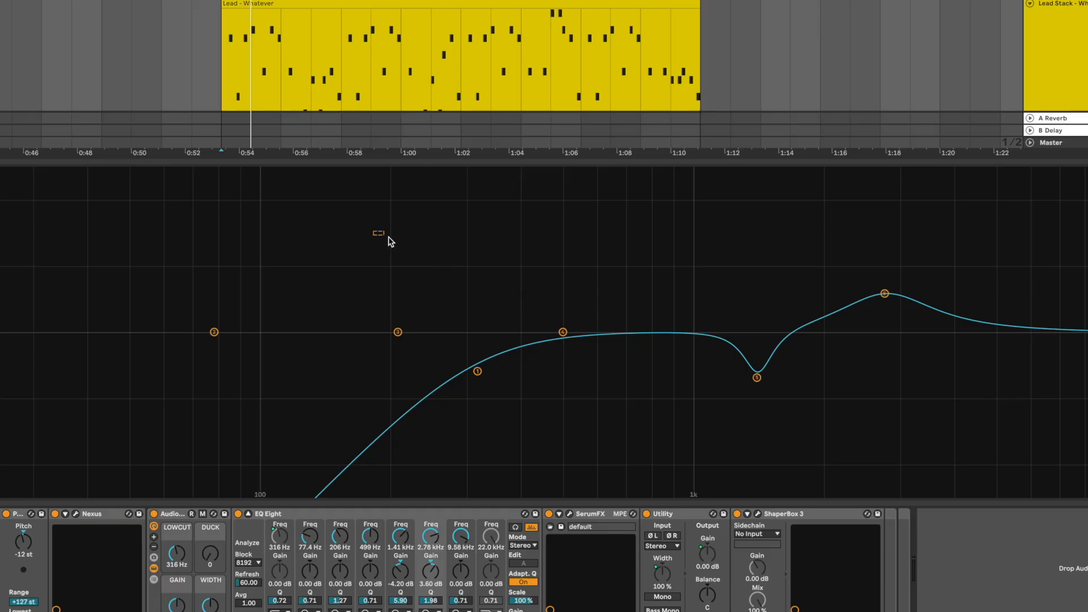
- Examine the EQ Eight curve on the Nexus layer pitched -12 st and compare its sound with the EQ off and on
left_click_drag(388, 238, 1045, 448)
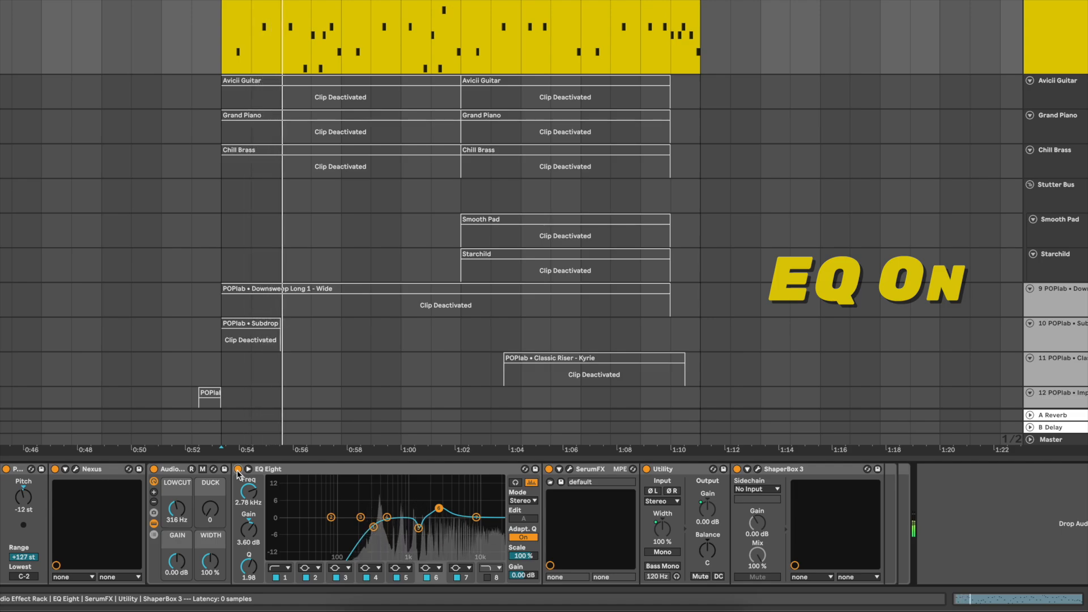
left_click(238, 471)
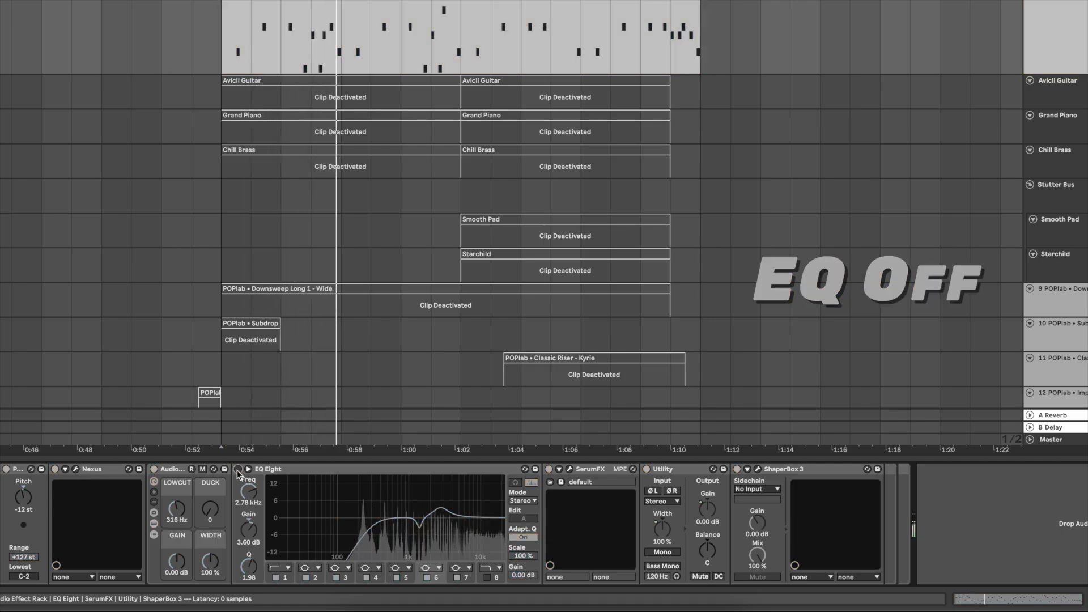
left_click(238, 471)
left_click(238, 471)
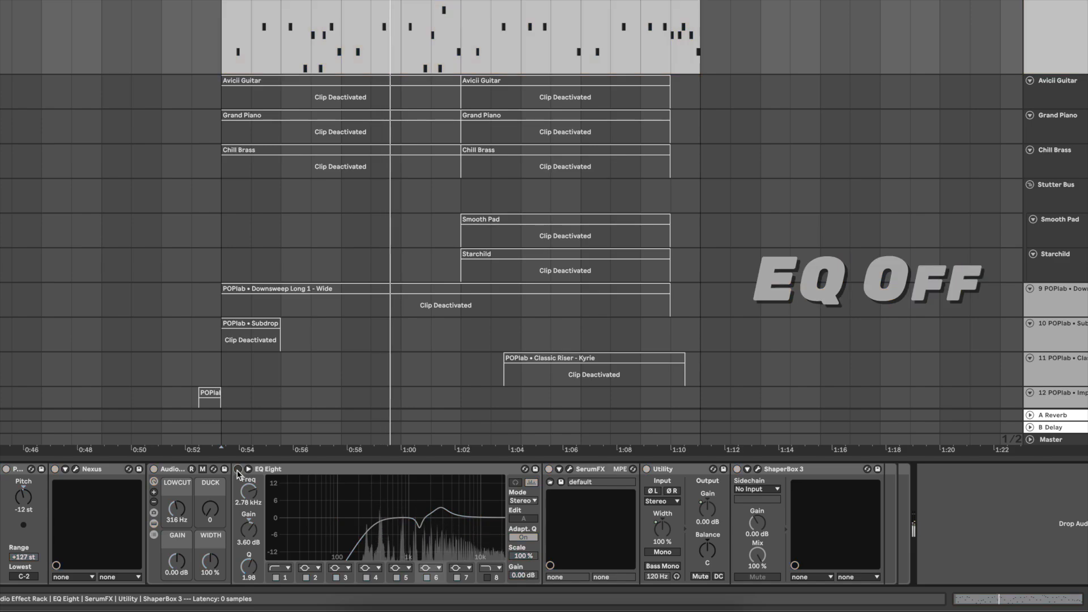
left_click(238, 471)
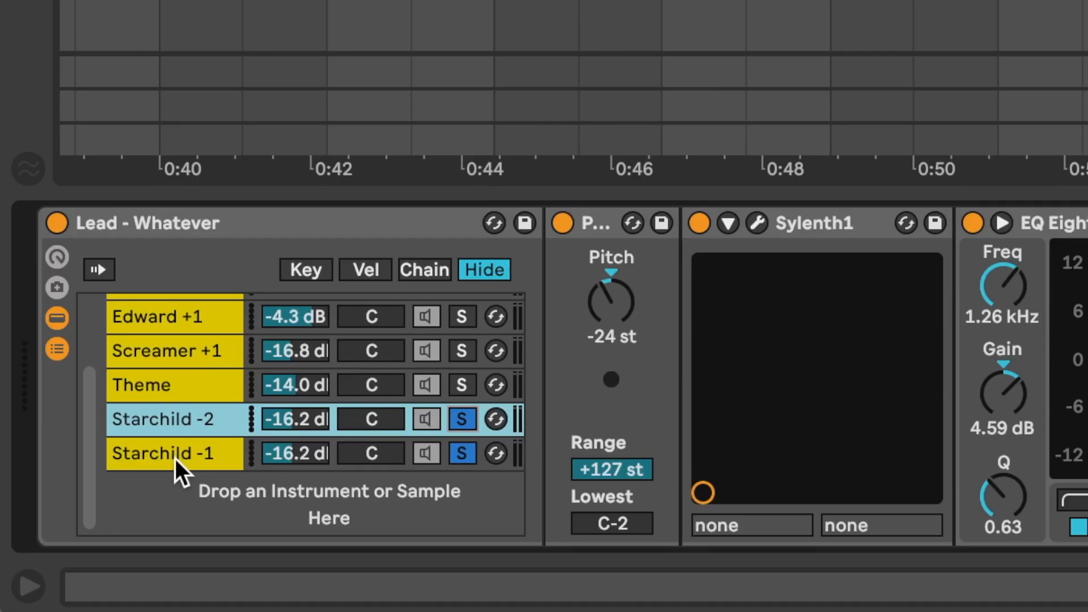
- Compare the Starchild -2 and Starchild -1 layers by soloing them together and individually
left_click(175, 456, "shift")
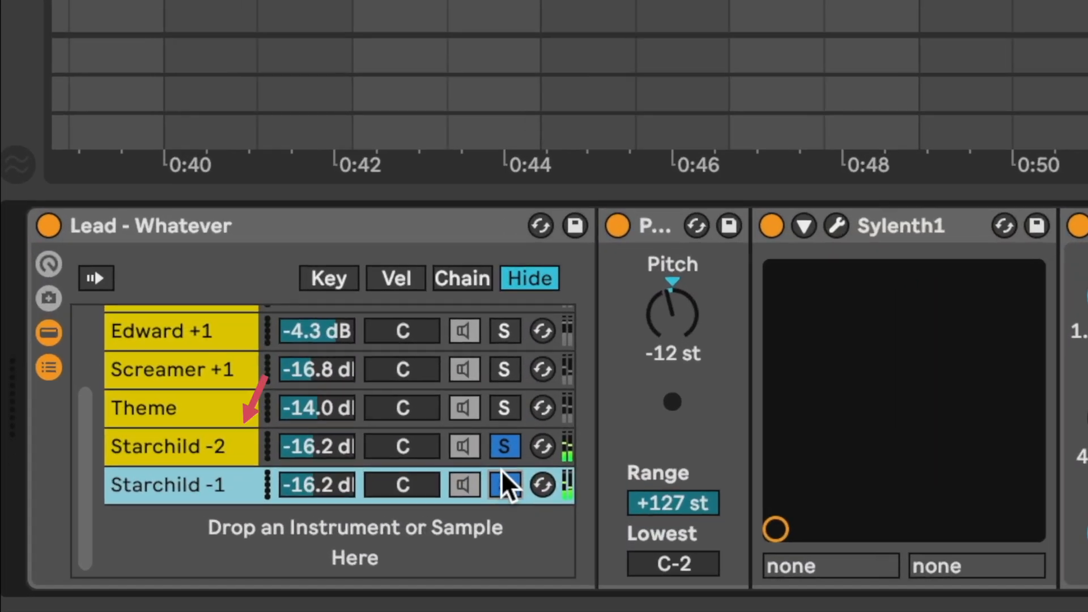
left_click(510, 482)
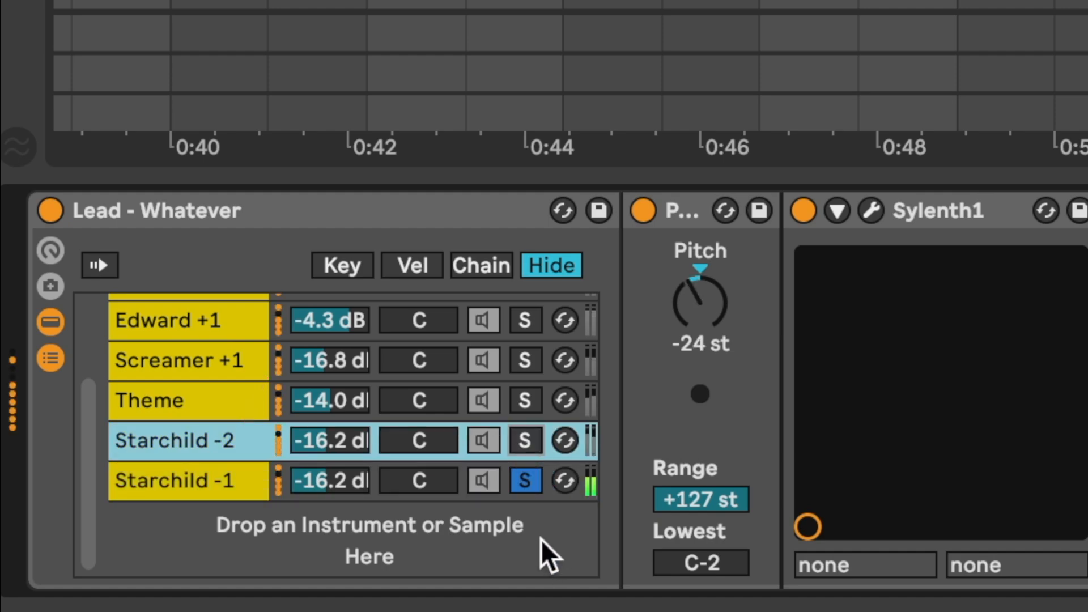
left_click(526, 479)
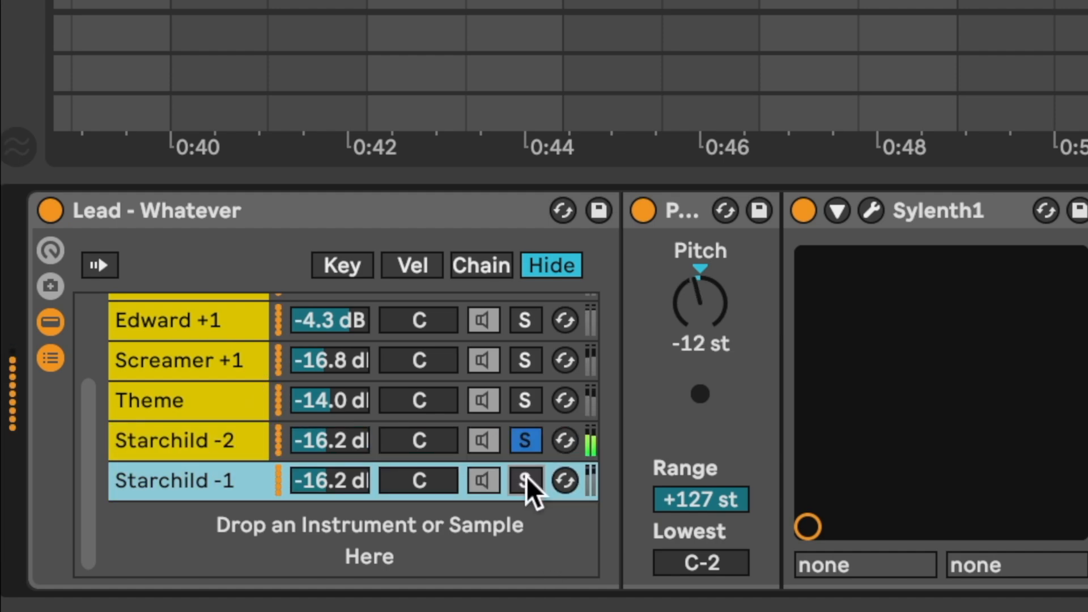
left_click(526, 481)
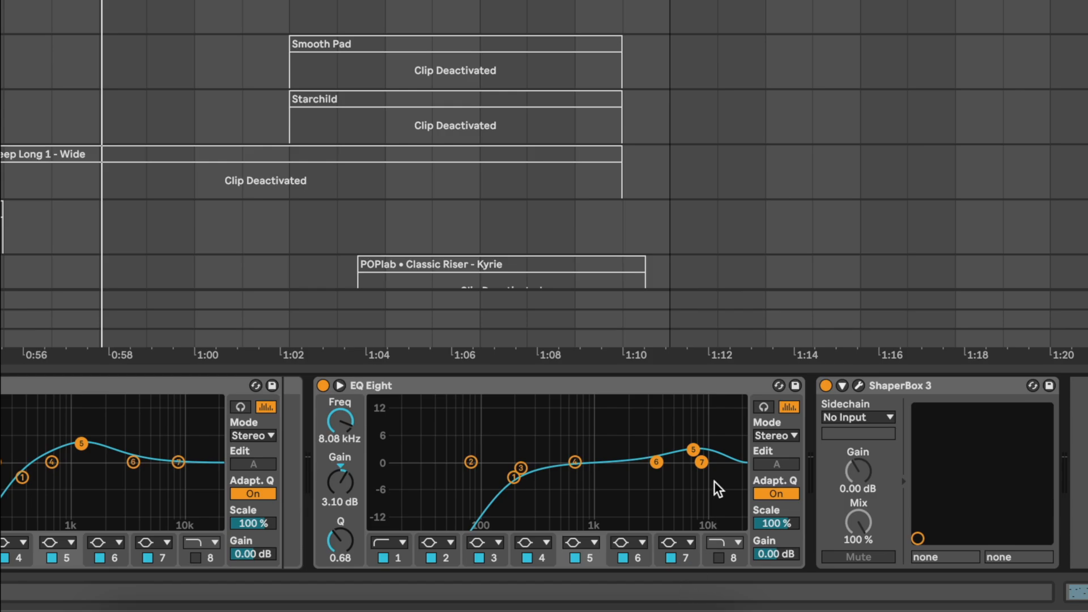
- Open ShaperBox 3 and set the Stutter Bus volume LFO to a 1/16 length with the Square waveform
left_click(859, 386)
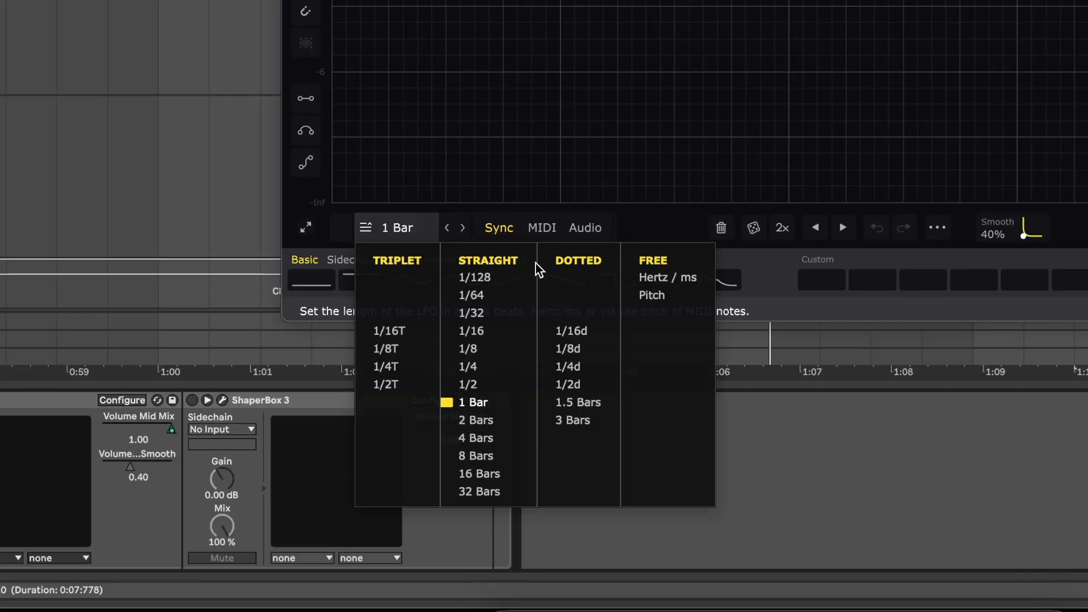
left_click(497, 329)
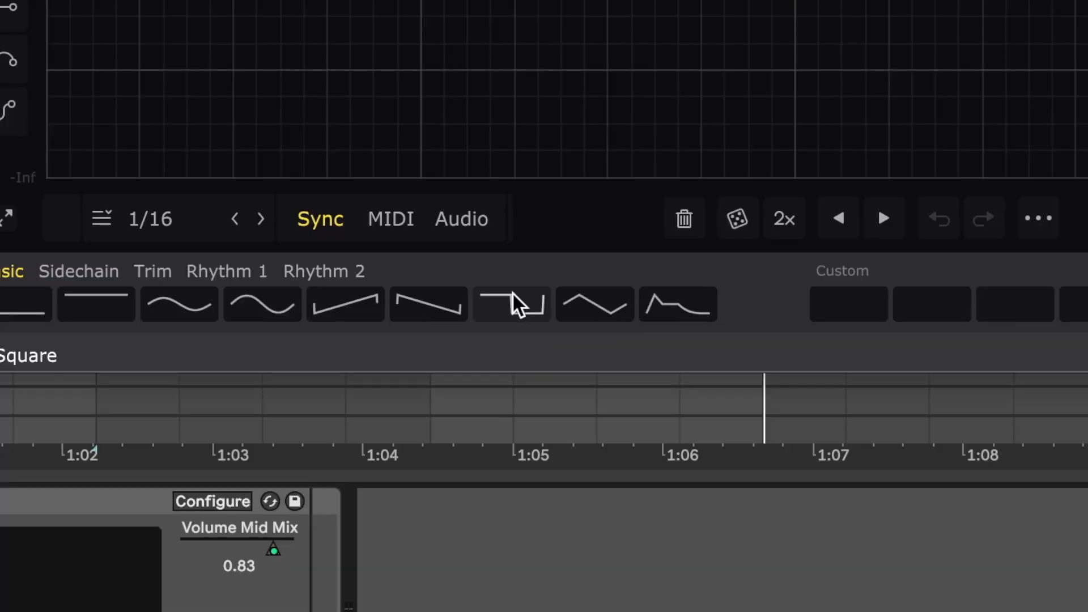
left_click(500, 311)
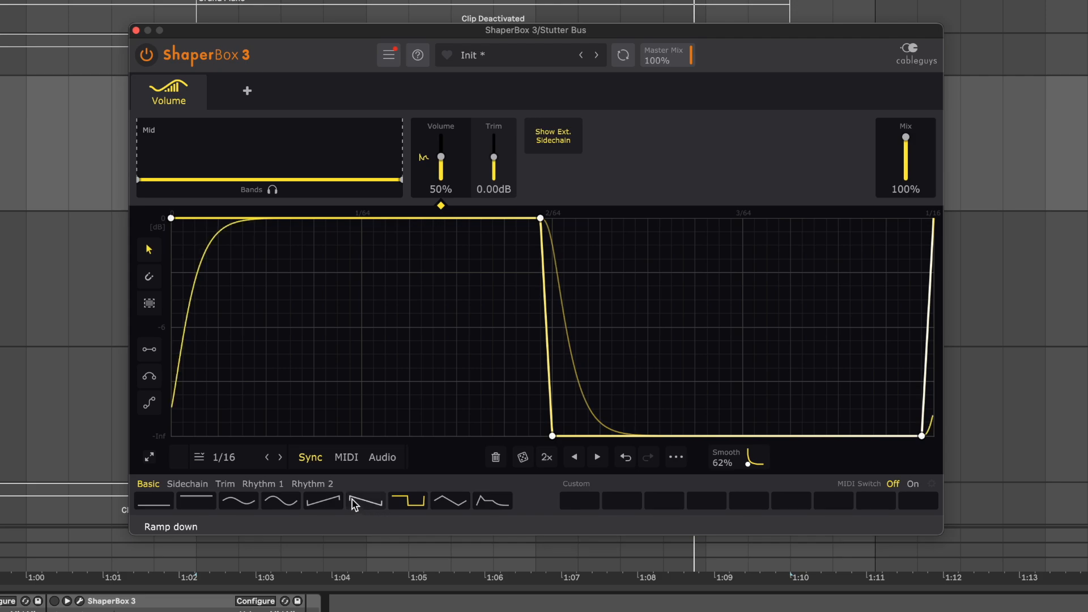
- Audition the Ramp down waveform, return the volume LFO to Square and adjust its Smooth amount
left_click(369, 501)
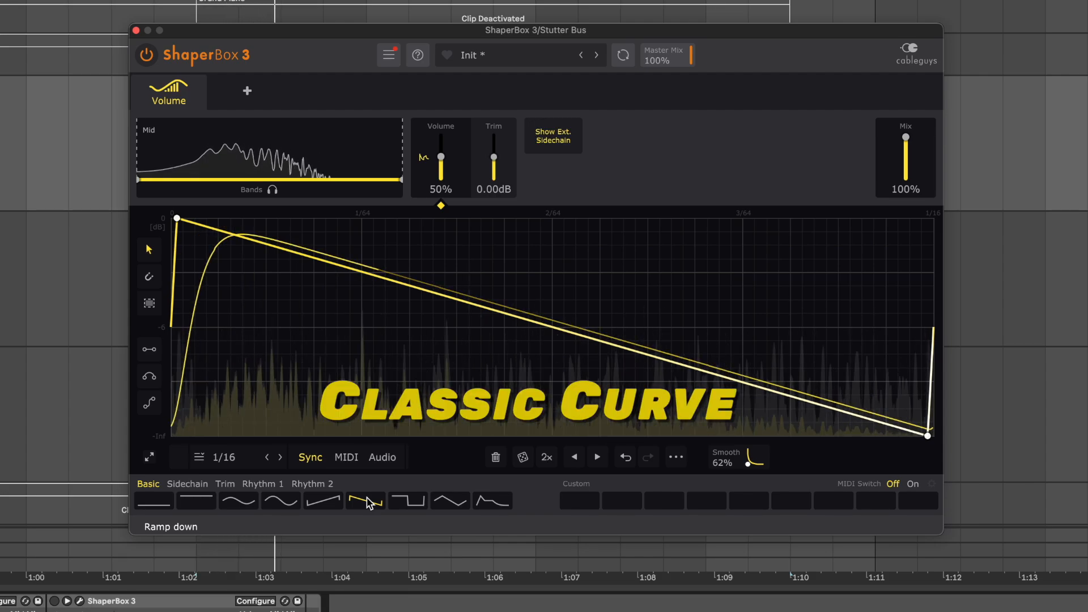
left_click(406, 502)
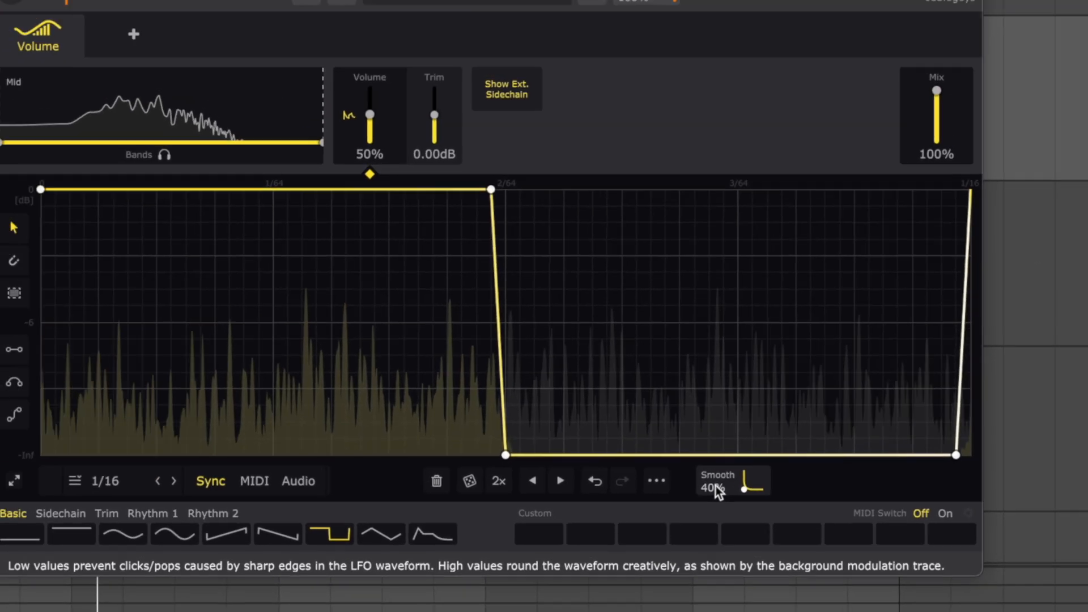
mouse_move(610, 381)
left_mouse_down()
mouse_move(610, 437)
mouse_move(610, 402)
left_mouse_up()
mouse_move(740, 503)
left_mouse_down()
mouse_move(741, 430)
mouse_move(740, 486)
left_mouse_up()
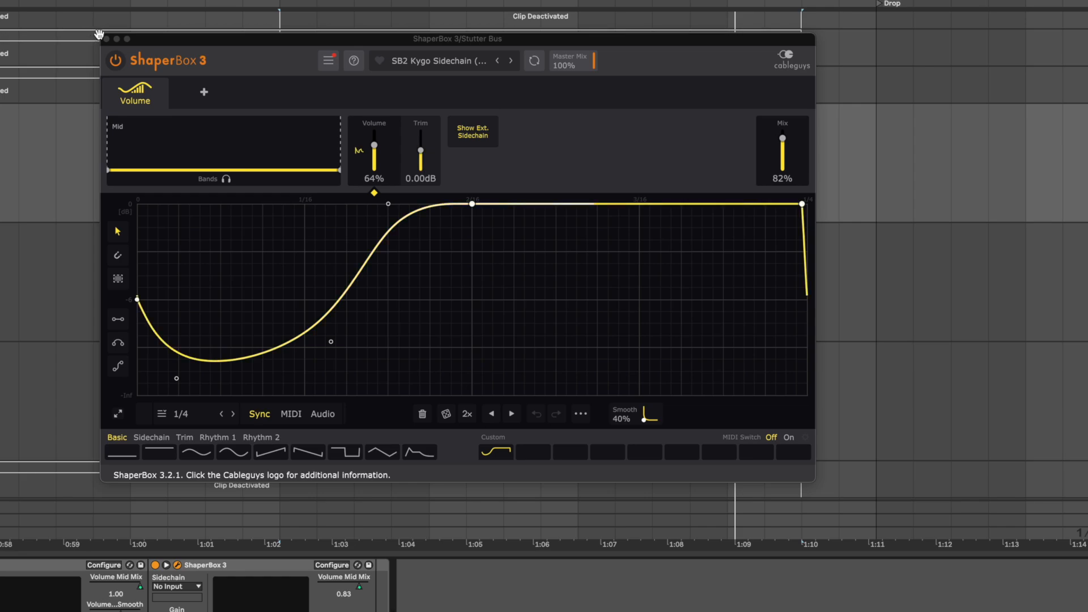
- Close the Kygo sidechain ShaperBox 3 window on the Stutter Bus and play the Smooth Pad and Starchild section
left_click(106, 39)
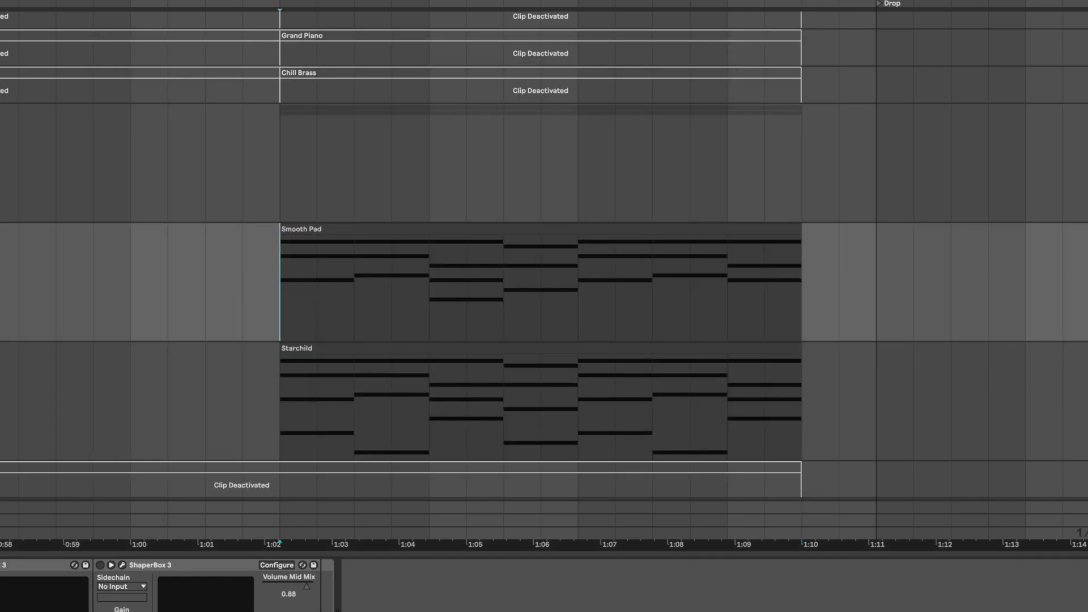
key("space")
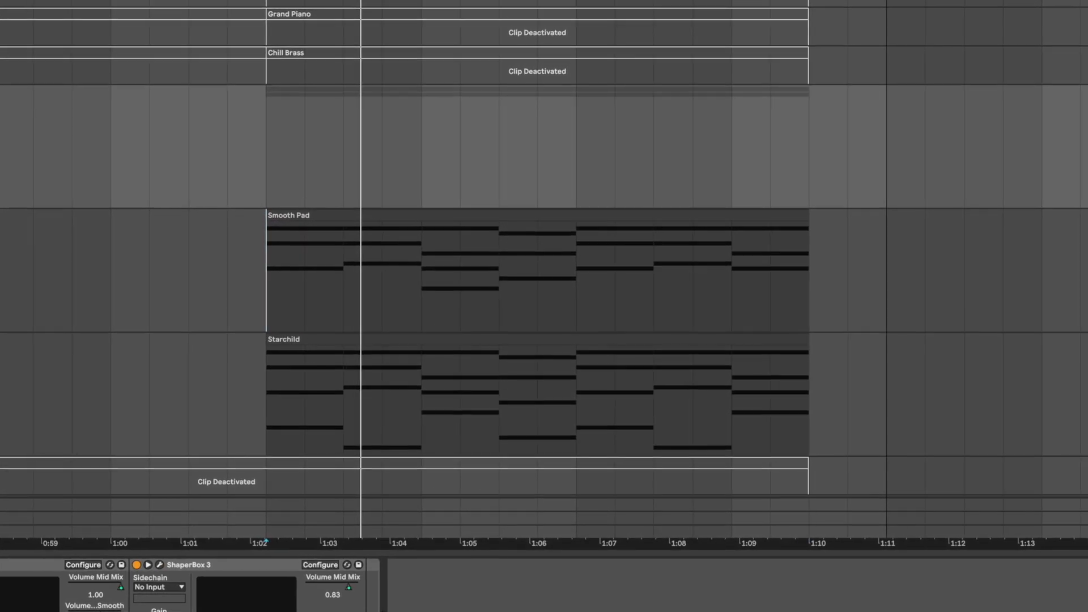